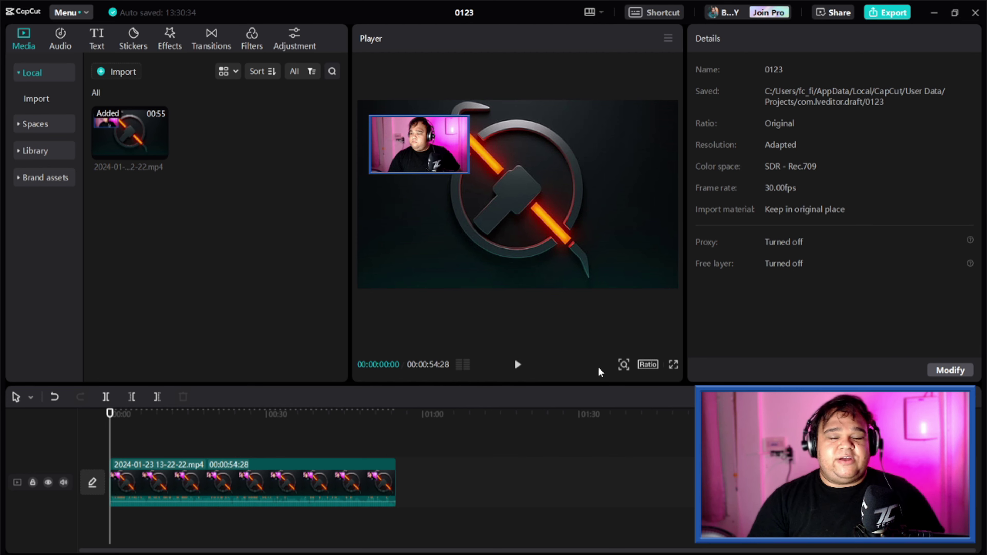
- Set the project's aspect ratio to 16:9
{"action": "left_click", "coordinate": [646, 368]}
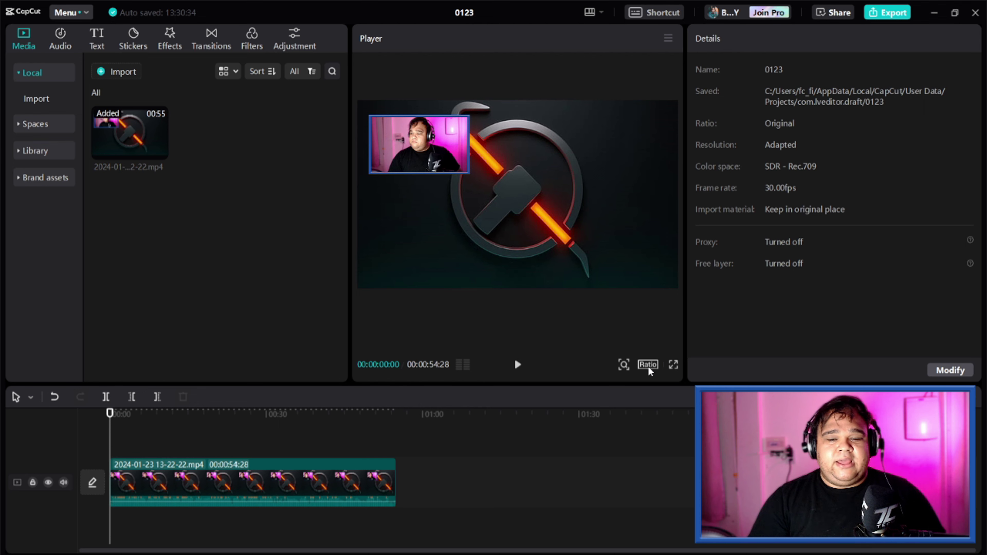
{"action": "left_click", "coordinate": [648, 366]}
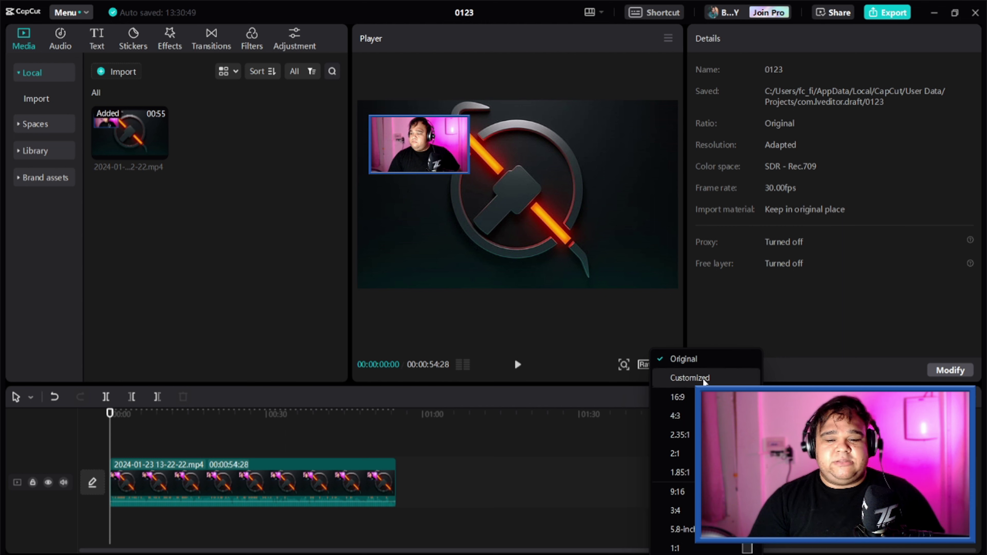
{"action": "left_click", "coordinate": [677, 397]}
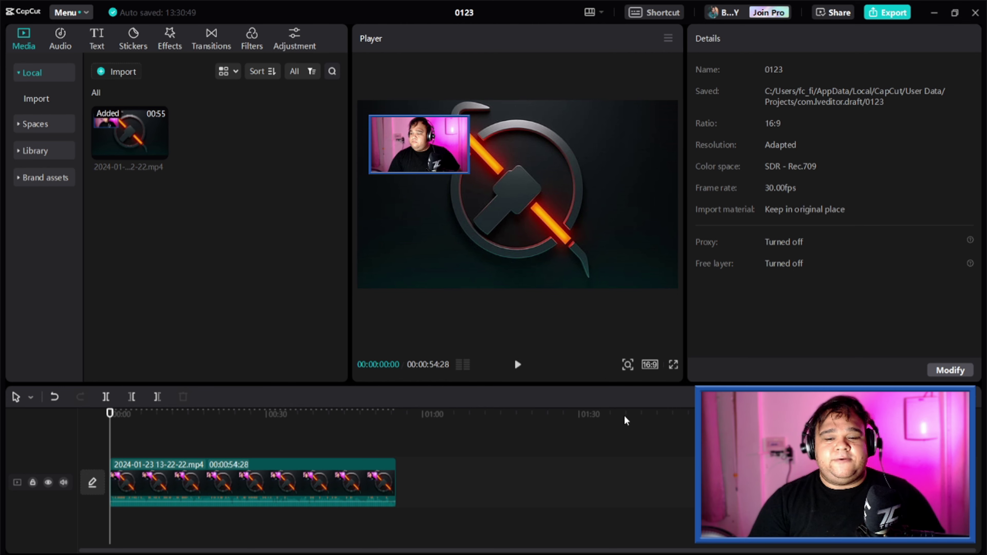
- Try the 9:16 aspect ratio on the project and return it to 16:9
{"action": "left_click", "coordinate": [649, 364]}
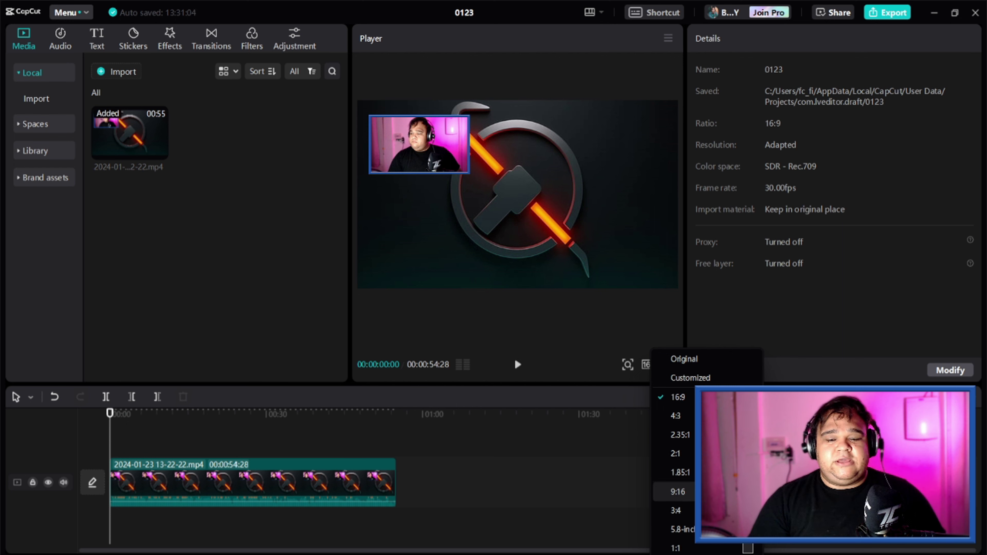
{"action": "left_click", "coordinate": [678, 492]}
{"action": "left_click", "coordinate": [485, 167]}
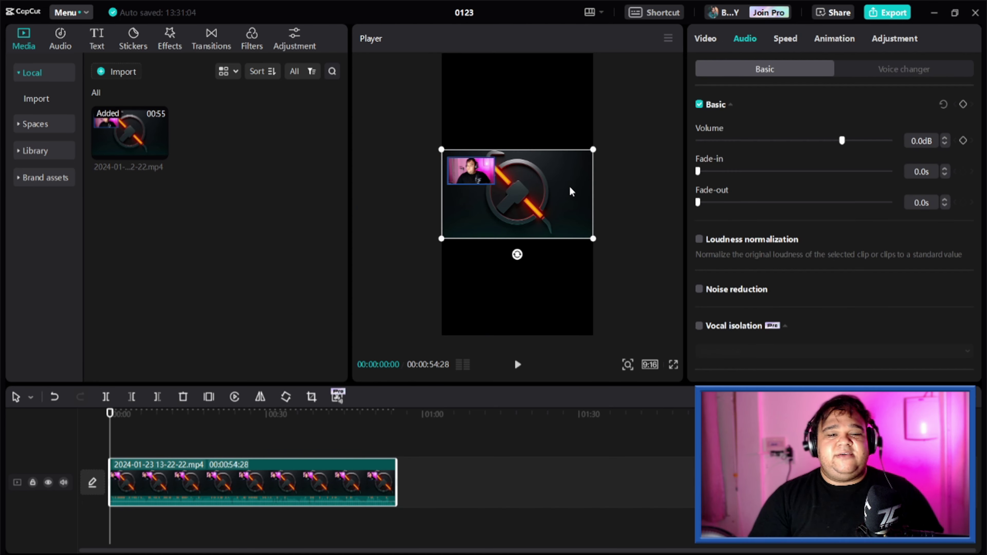
{"action": "left_click", "coordinate": [650, 365]}
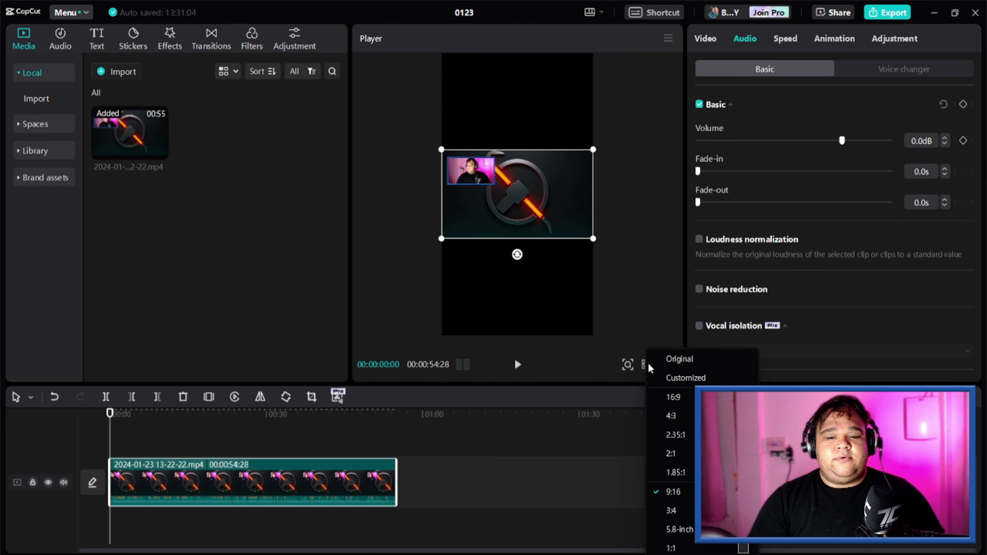
{"action": "left_click", "coordinate": [681, 395]}
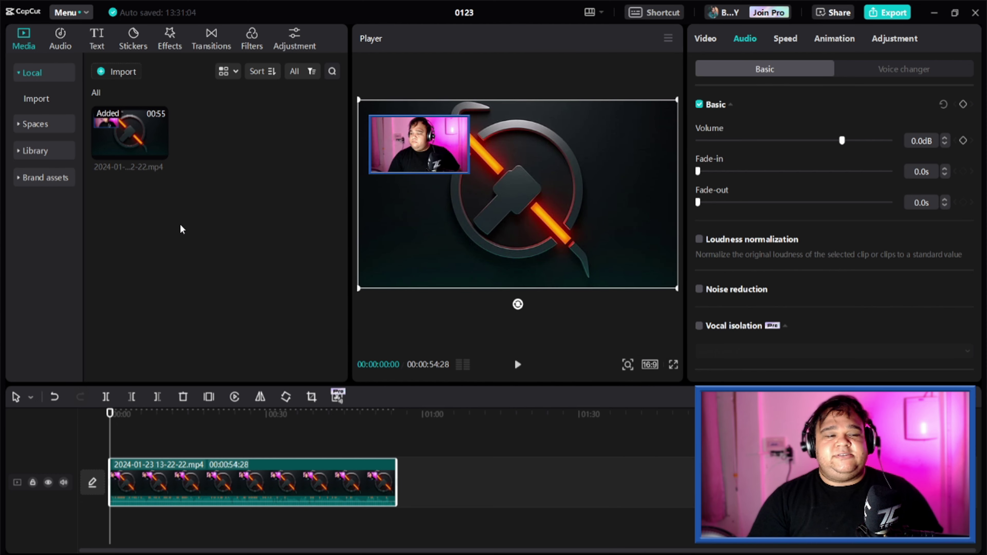
- Select the video clip in the timeline and look through its Speed, Video and Audio settings
{"action": "left_click", "coordinate": [233, 426]}
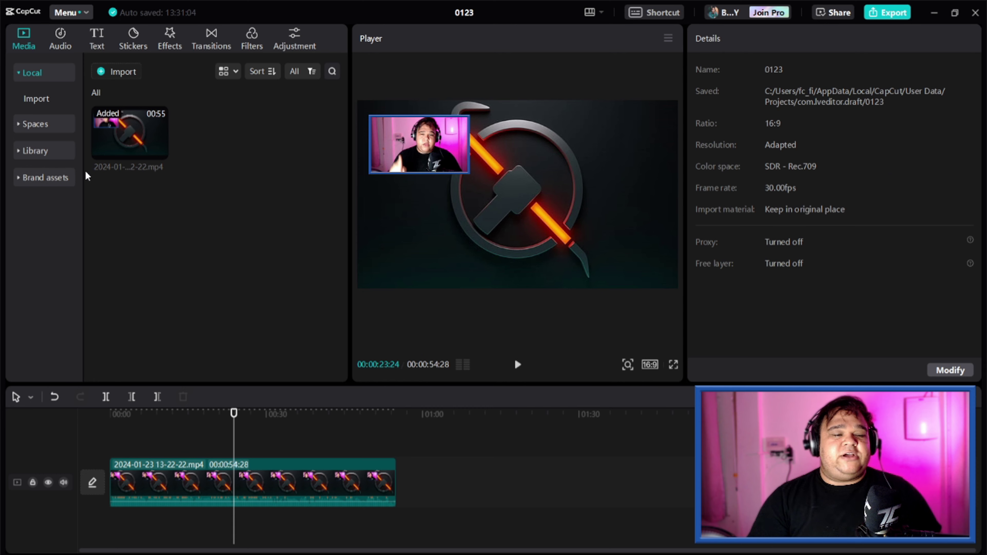
{"action": "left_click", "coordinate": [181, 445]}
{"action": "left_click", "coordinate": [163, 496]}
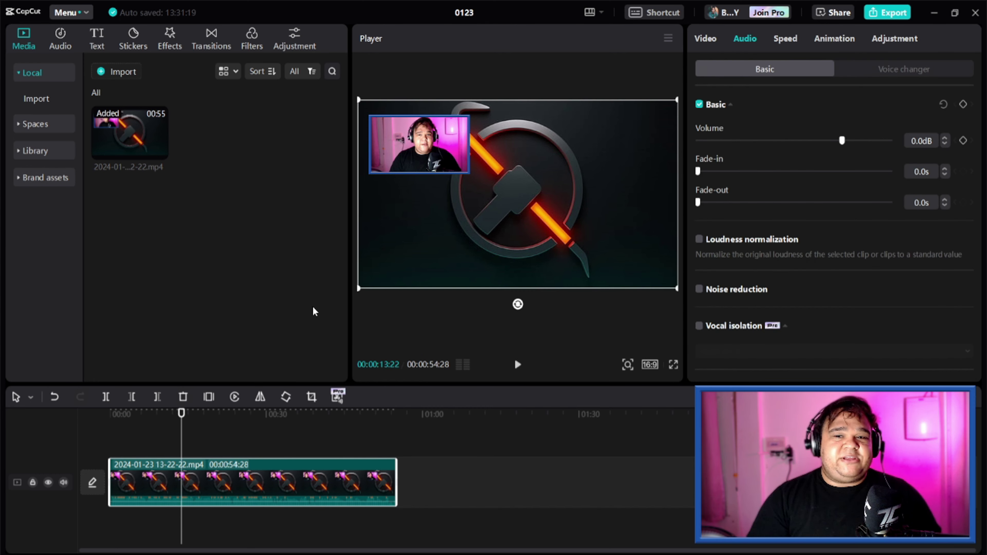
{"action": "left_click", "coordinate": [772, 41]}
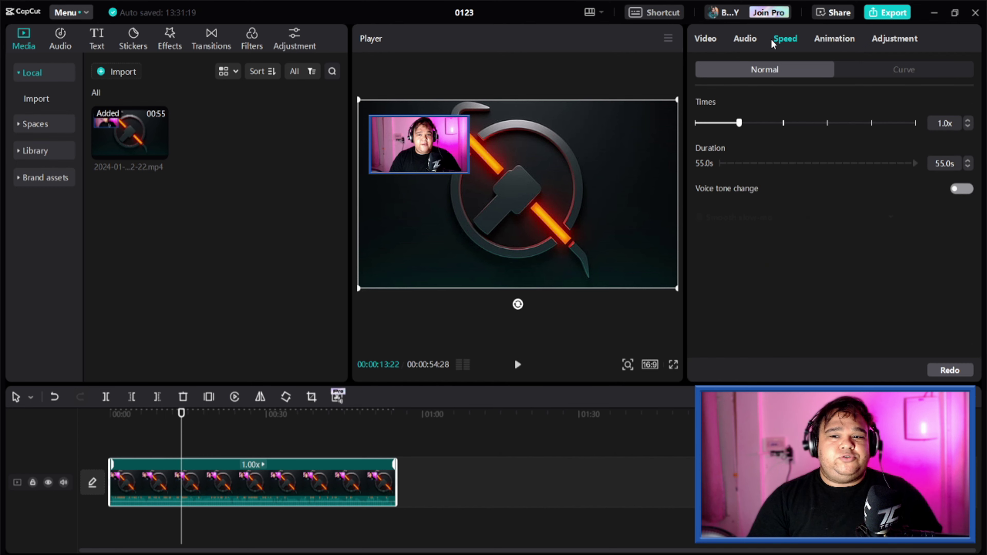
{"action": "left_click", "coordinate": [748, 48]}
{"action": "left_click", "coordinate": [710, 40]}
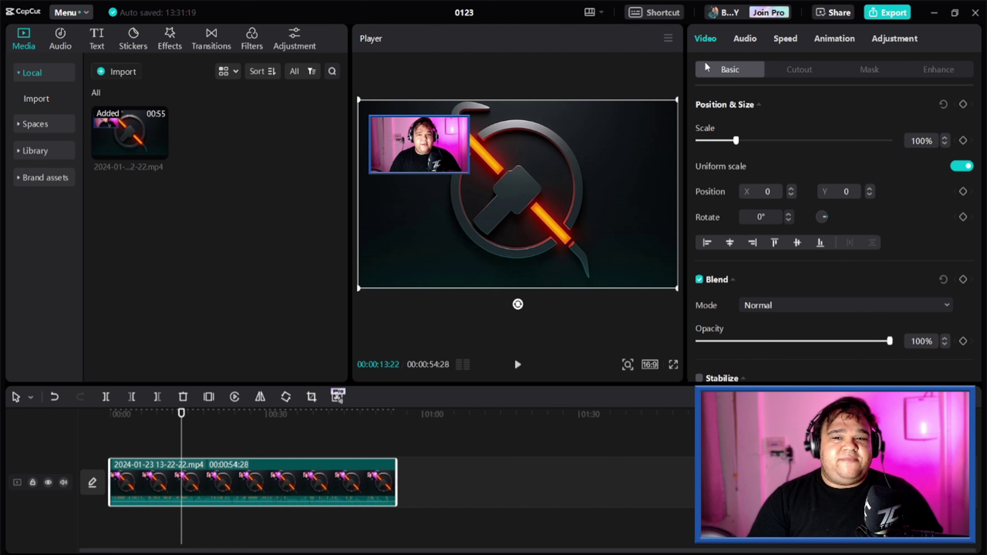
{"action": "left_click", "coordinate": [751, 43]}
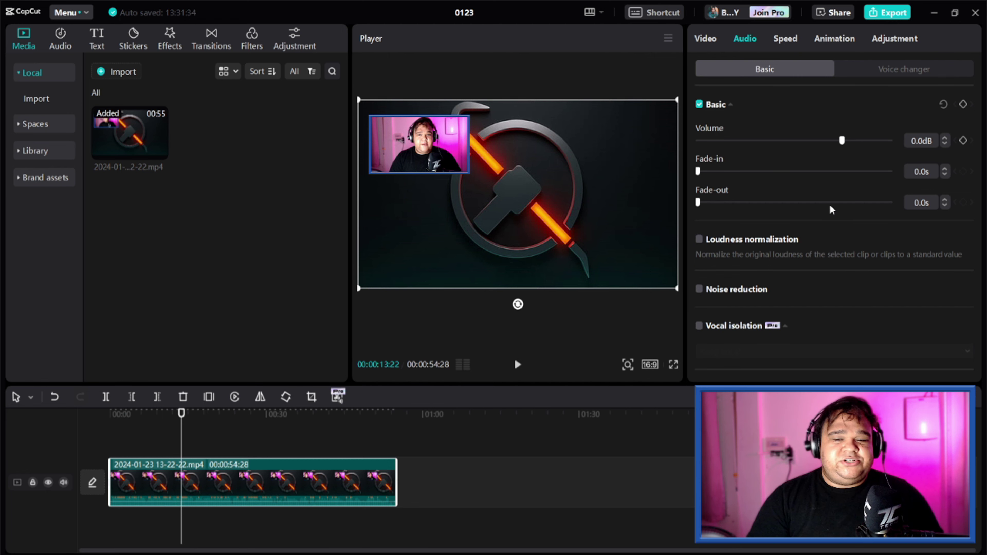
- Play the clip from the beginning to hear its unprocessed audio, and pause playback
{"action": "left_click", "coordinate": [110, 453]}
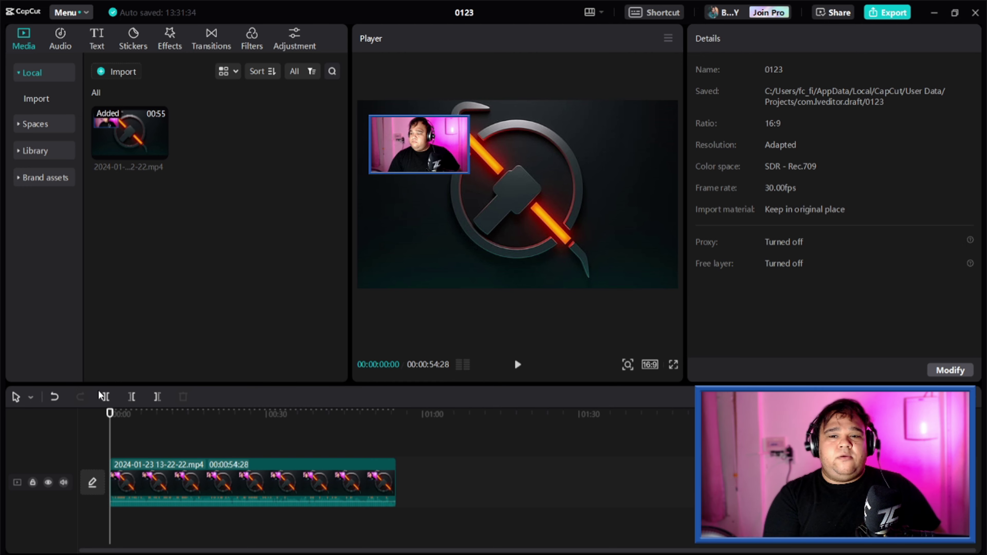
{"action": "key", "text": "space"}
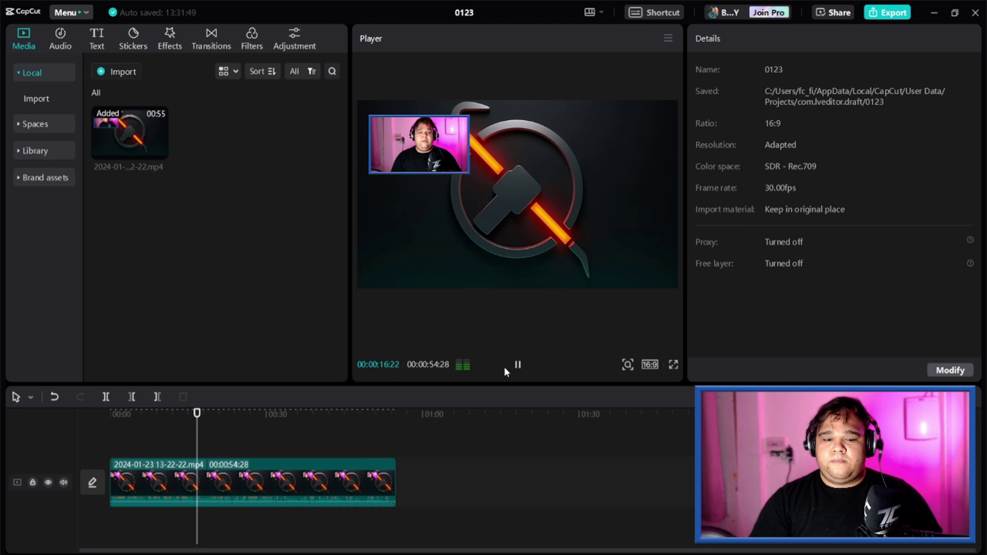
{"action": "left_click", "coordinate": [518, 366]}
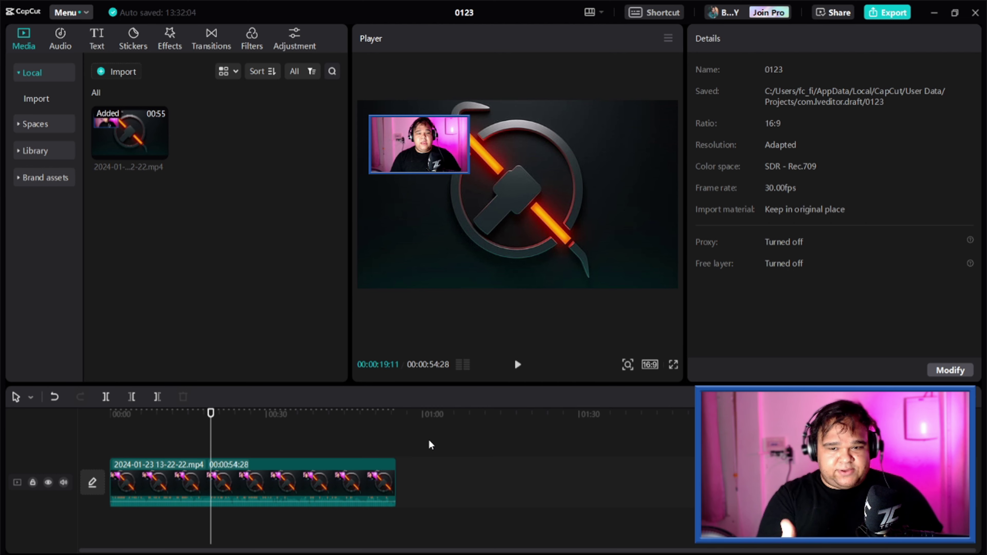
- Enable Noise reduction in the timeline clip's basic audio settings
{"action": "left_click", "coordinate": [222, 434]}
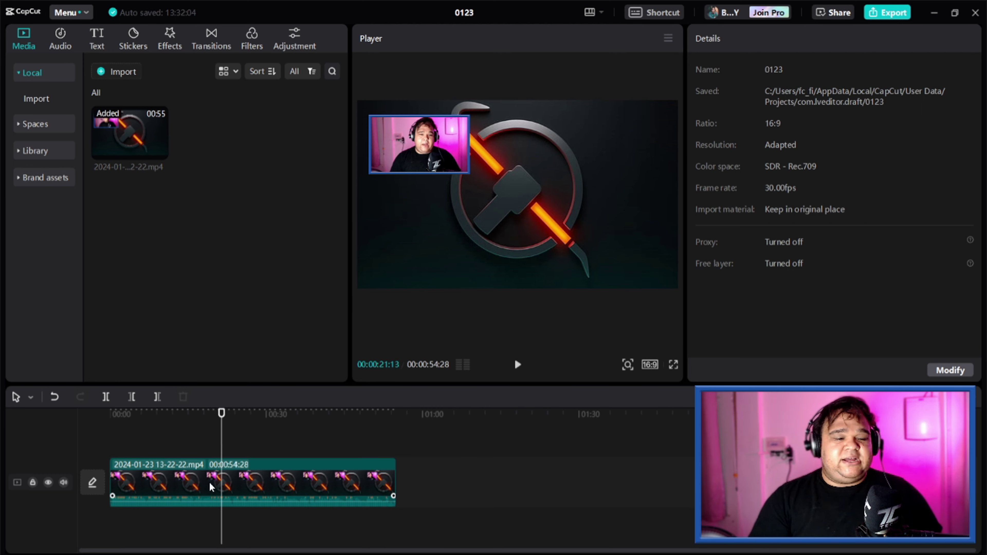
{"action": "left_click", "coordinate": [209, 484]}
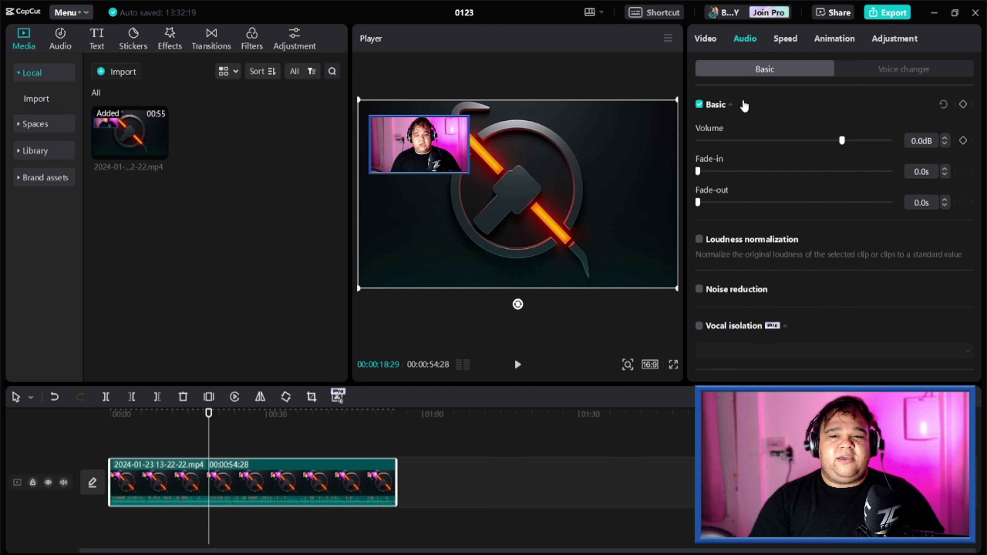
{"action": "left_click", "coordinate": [860, 74]}
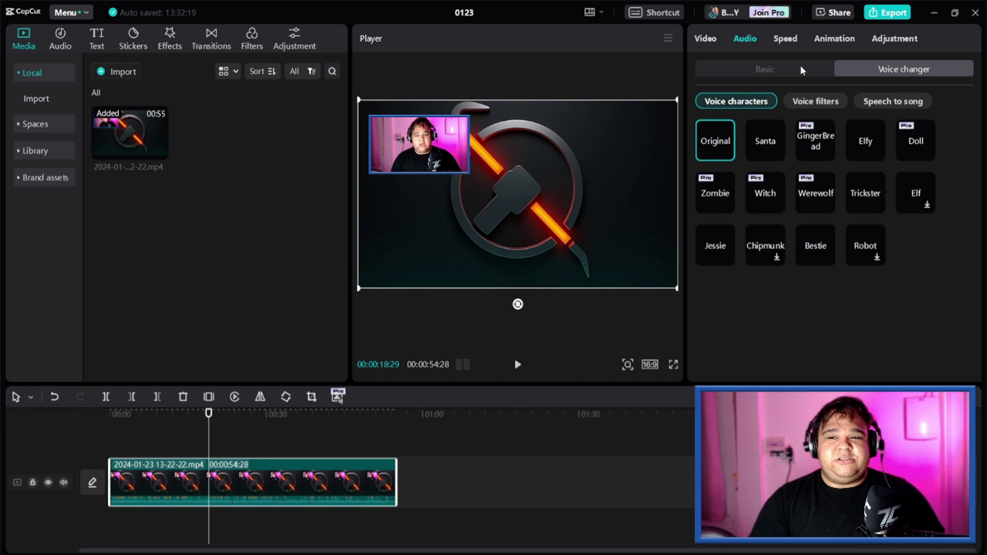
{"action": "left_click", "coordinate": [803, 69]}
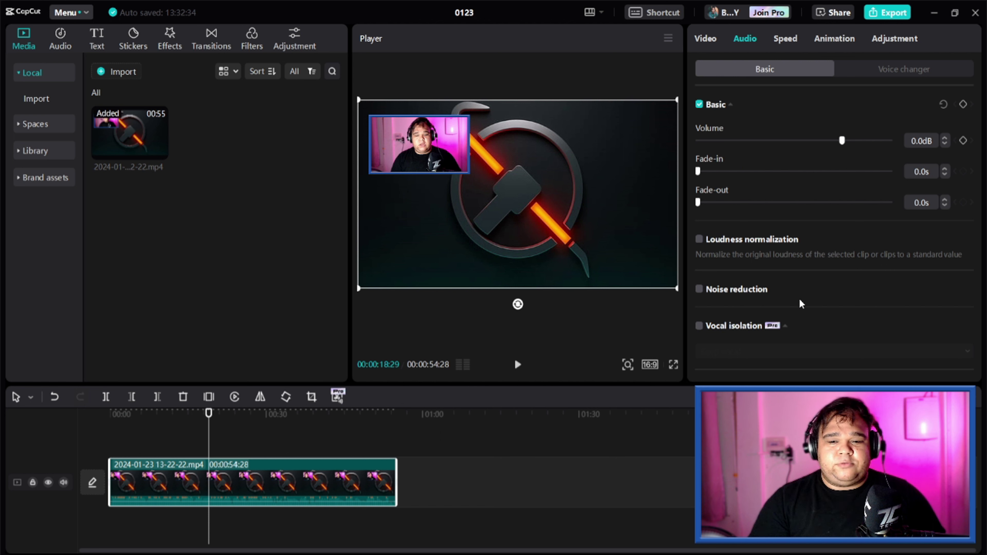
{"action": "left_click", "coordinate": [699, 291]}
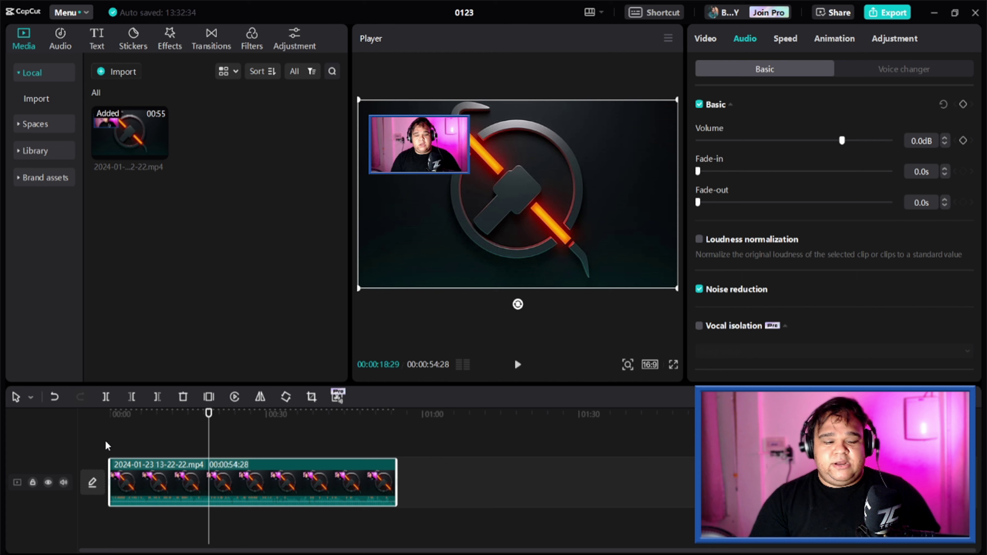
- Play the clip from the beginning to hear its audio with noise reduction applied
{"action": "left_click", "coordinate": [114, 444]}
{"action": "key", "text": "Home"}
{"action": "key", "text": "space"}
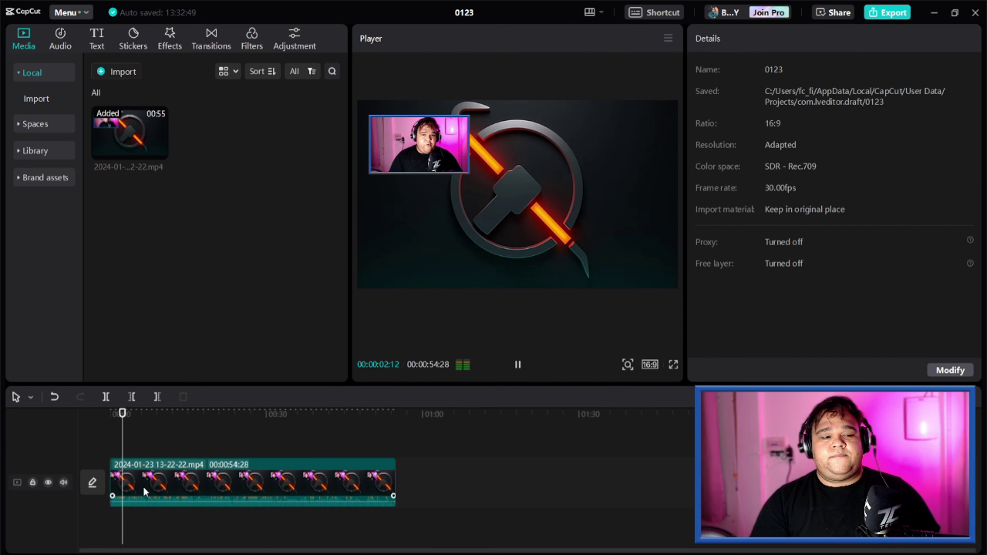
{"action": "left_click", "coordinate": [162, 489]}
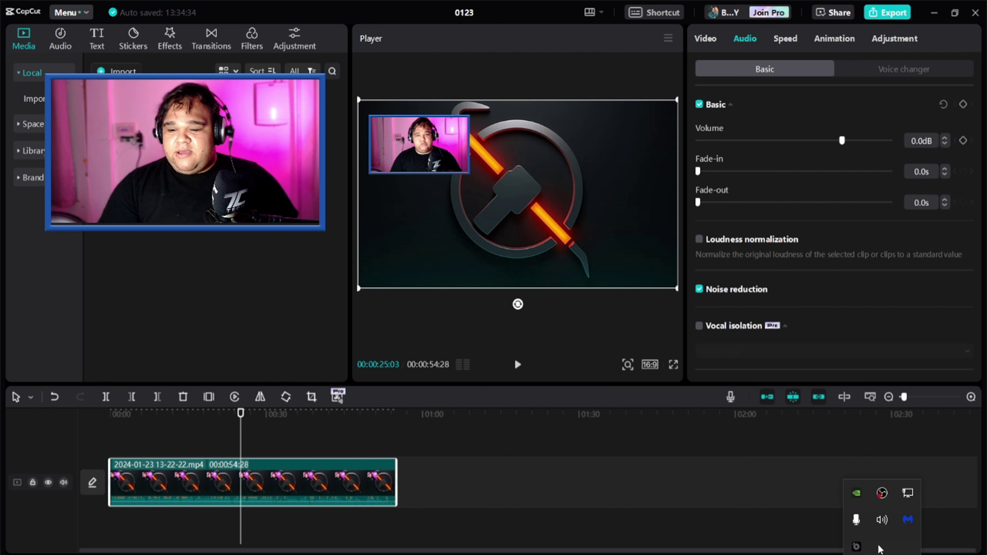
- Open the Windows Sound dialog and look through the recording devices for the default USB microphone
{"action": "right_click", "coordinate": [880, 523]}
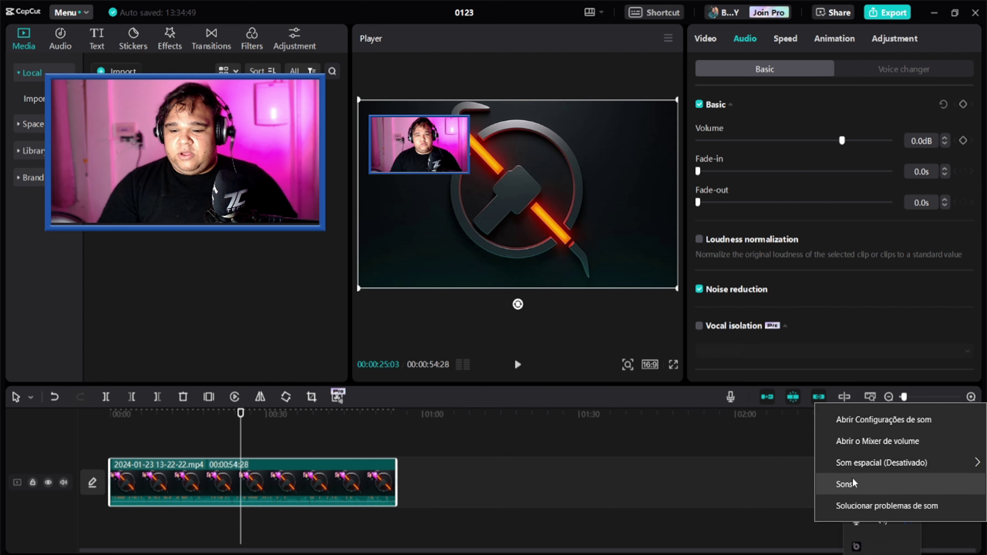
{"action": "left_click", "coordinate": [844, 484]}
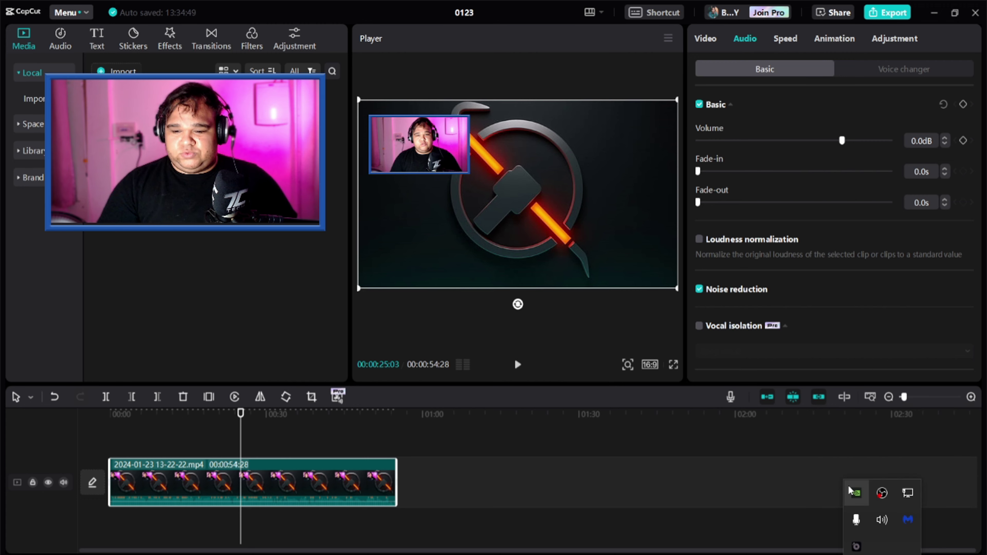
{"action": "left_click_drag", "start_coordinate": [403, 49], "coordinate": [479, 47]}
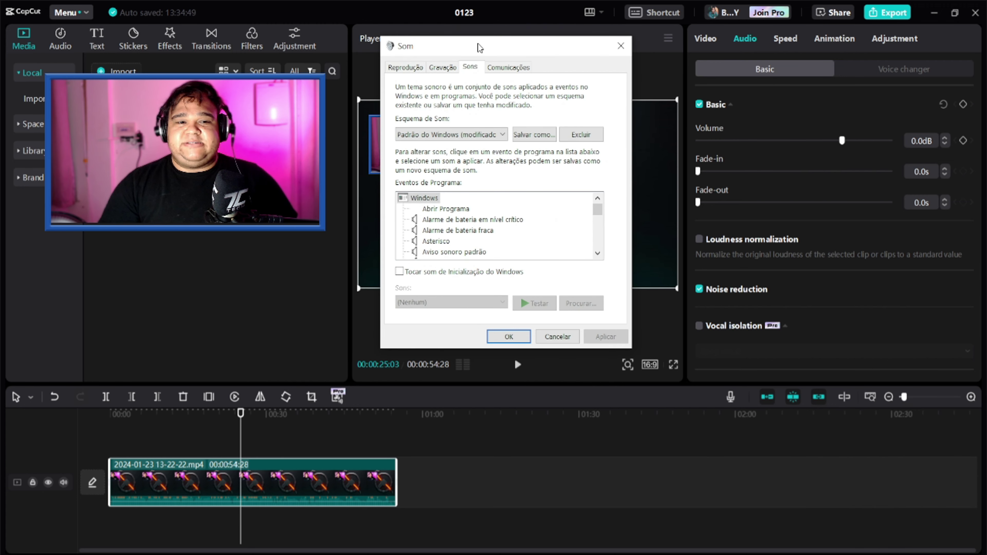
{"action": "left_click", "coordinate": [440, 72]}
{"action": "scroll", "coordinate": [475, 151], "scroll_direction": "down", "scroll_amount": 1}
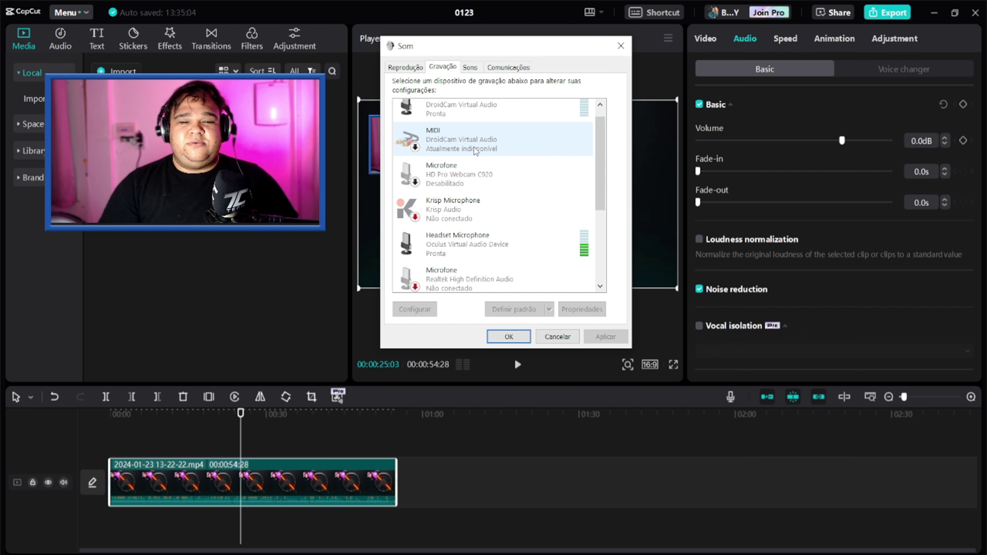
{"action": "scroll", "coordinate": [475, 150], "scroll_direction": "down", "scroll_amount": 4}
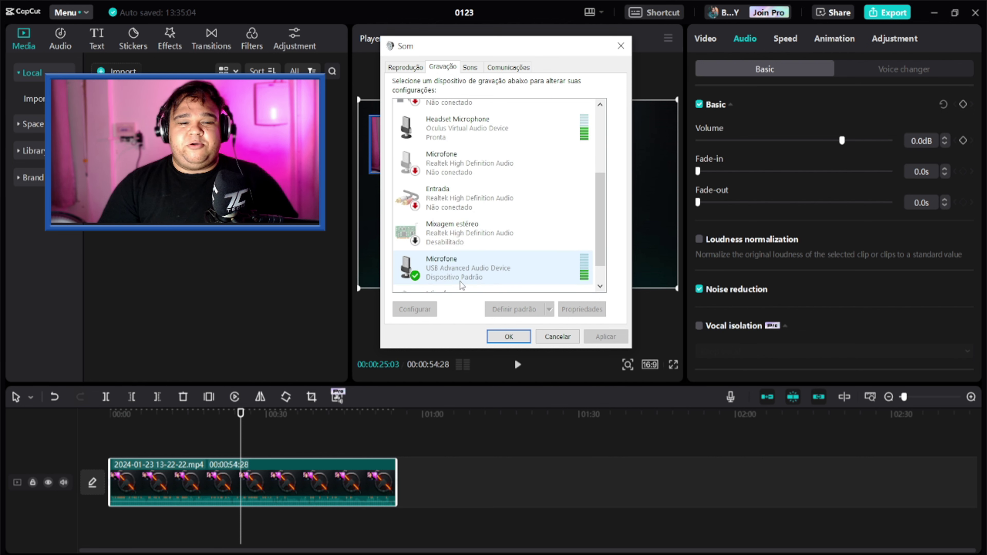
{"action": "scroll", "coordinate": [461, 286], "scroll_direction": "down", "scroll_amount": 1}
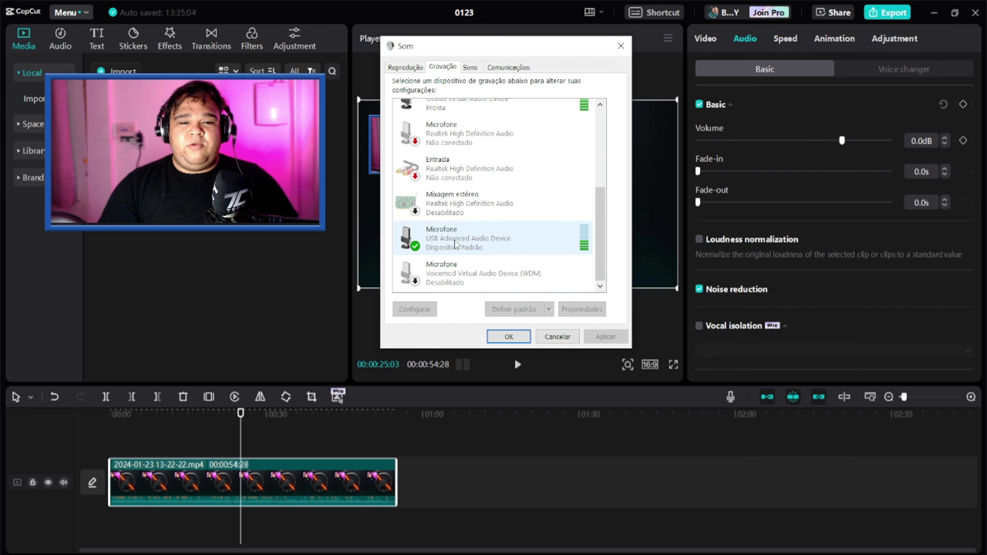
- Check the input level in the USB Advanced Audio Device microphone's properties and close the sound dialogs
{"action": "left_click", "coordinate": [455, 244]}
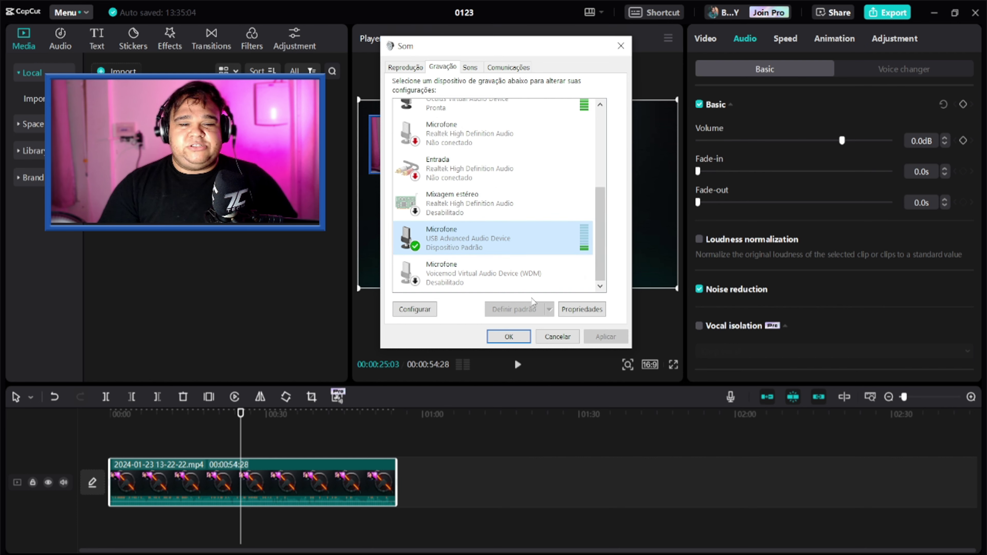
{"action": "left_click", "coordinate": [573, 310]}
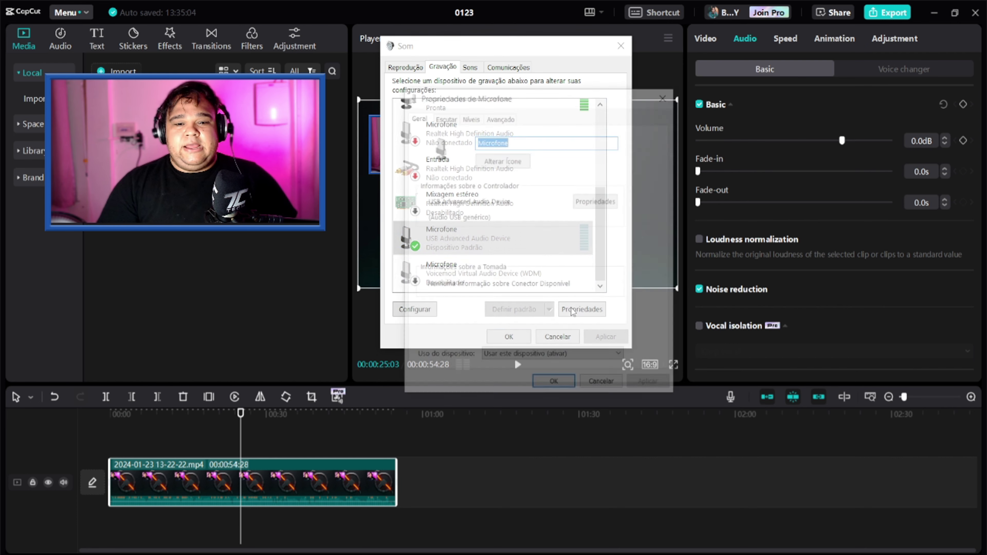
{"action": "left_click", "coordinate": [473, 116]}
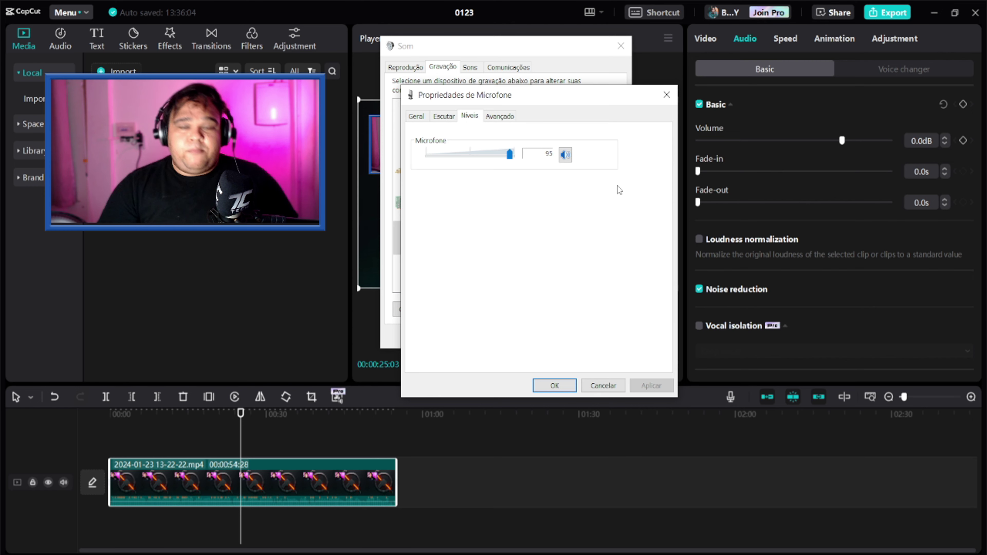
{"action": "left_click", "coordinate": [554, 385]}
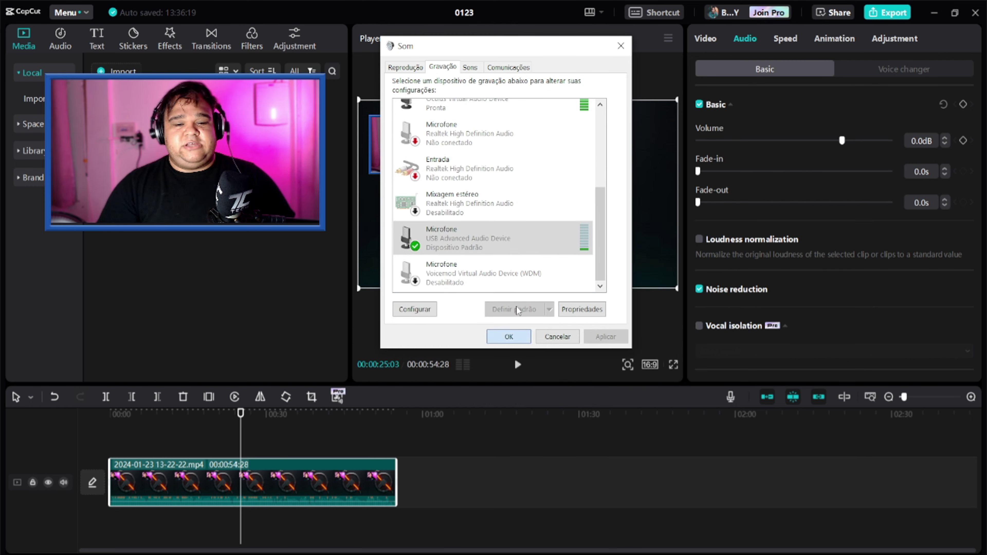
{"action": "left_click", "coordinate": [508, 336]}
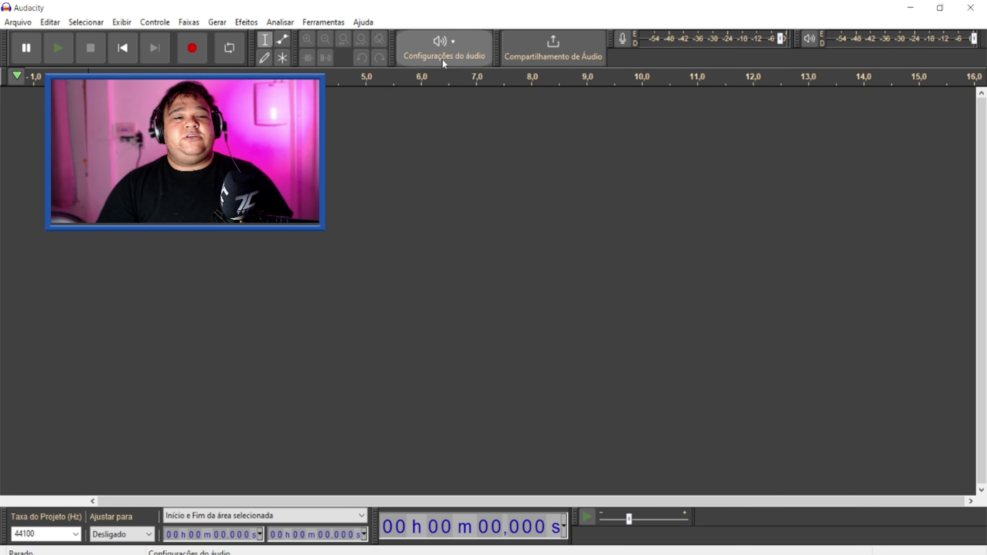
- Choose the USB Advanced Audio Device microphone as the recording device
{"action": "left_click", "coordinate": [461, 47]}
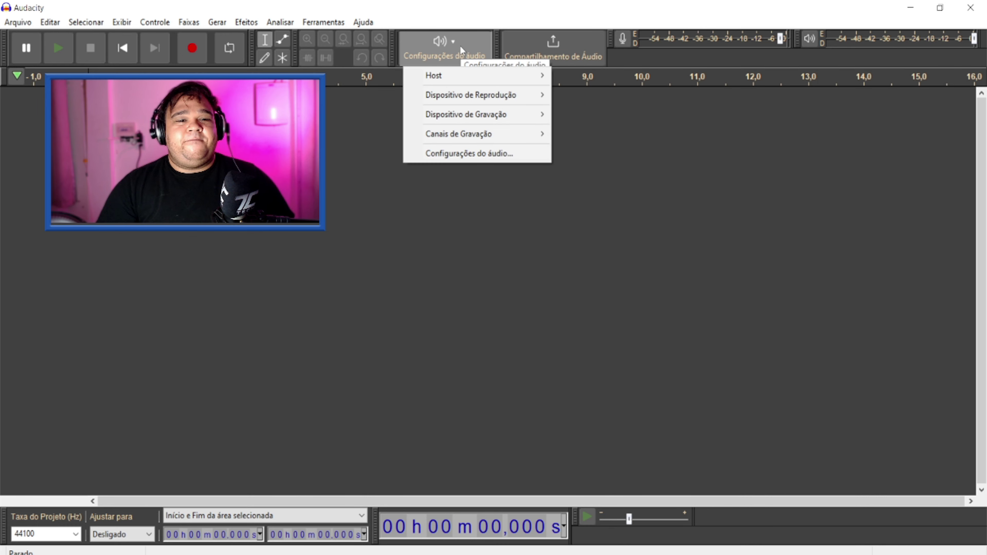
{"action": "mouse_move", "coordinate": [461, 115]}
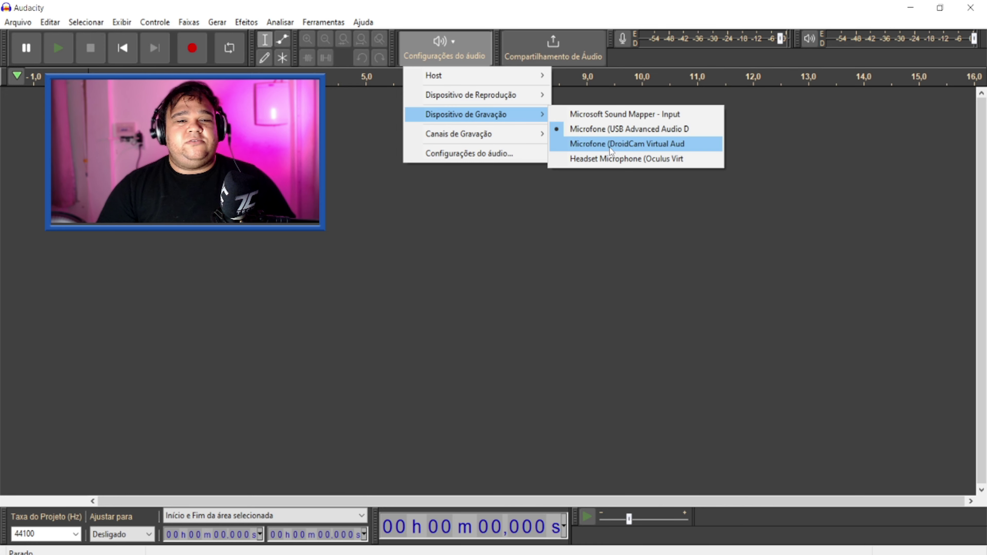
{"action": "left_click", "coordinate": [618, 130]}
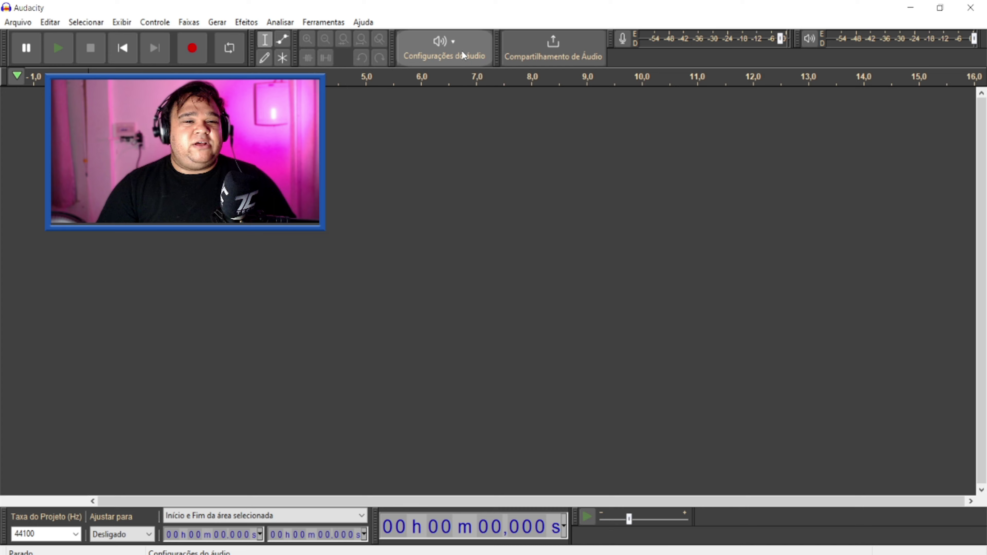
- Record a voice sample about 17 seconds long and play it back from about 4.2 s
{"action": "left_click", "coordinate": [192, 49]}
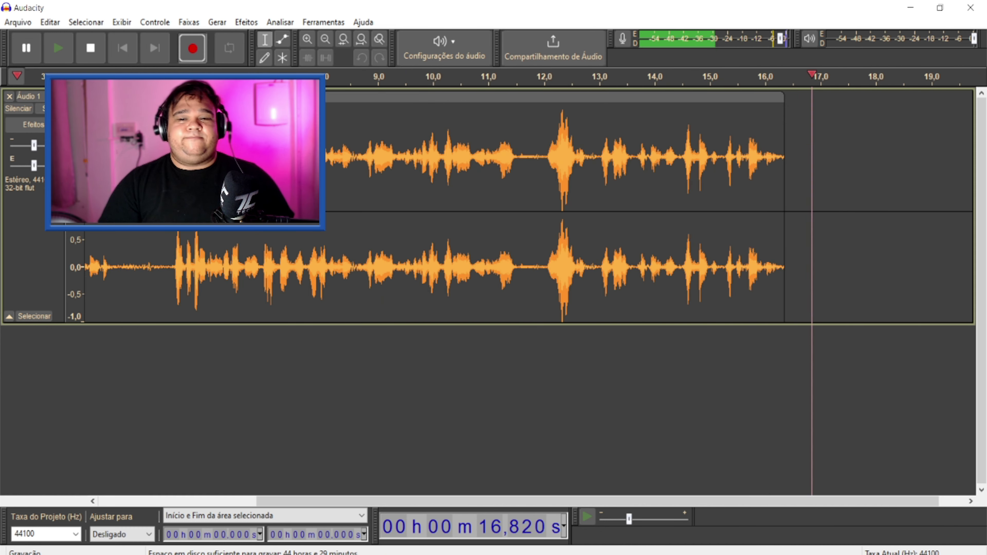
{"action": "key", "text": "space"}
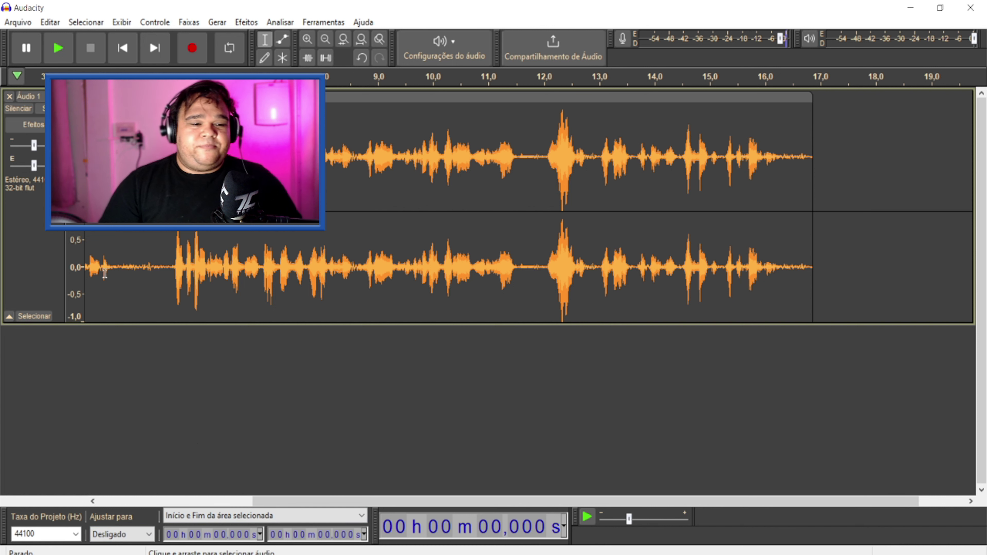
{"action": "left_click", "coordinate": [112, 277]}
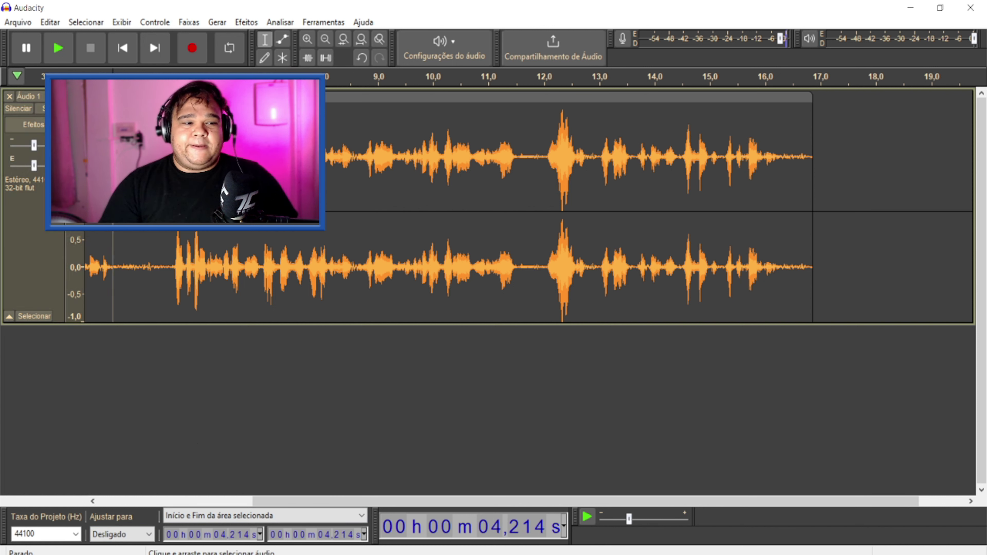
{"action": "key", "text": "space"}
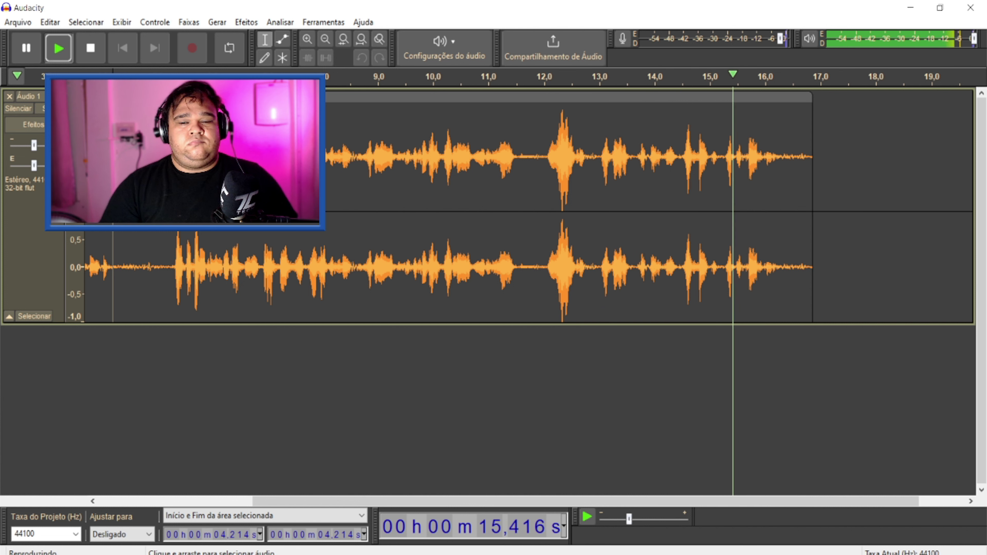
{"action": "key", "text": "space"}
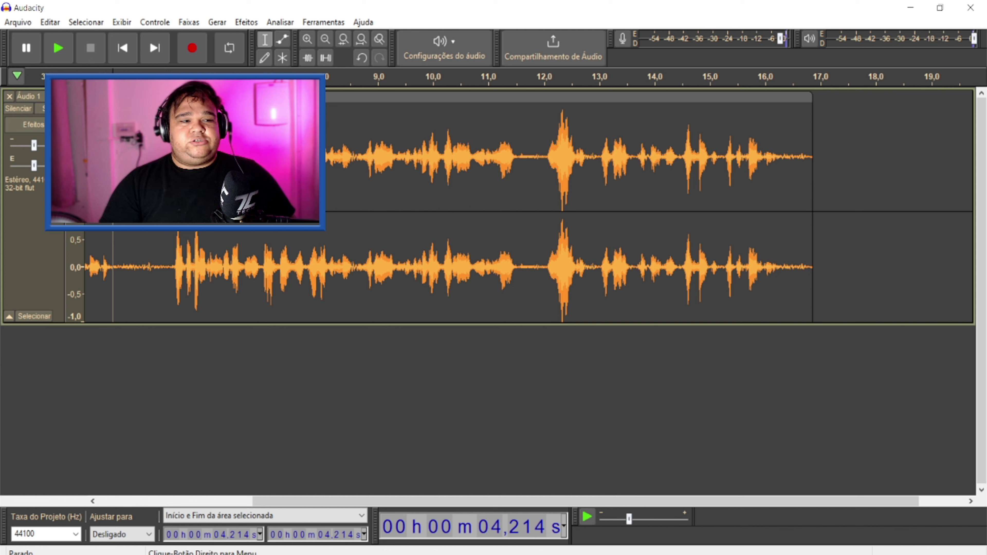
- Select the quiet stretch before the speech, from about 4.25 to 5.25 s, and listen to its background noise
{"action": "left_click_drag", "start_coordinate": [116, 175], "coordinate": [150, 175]}
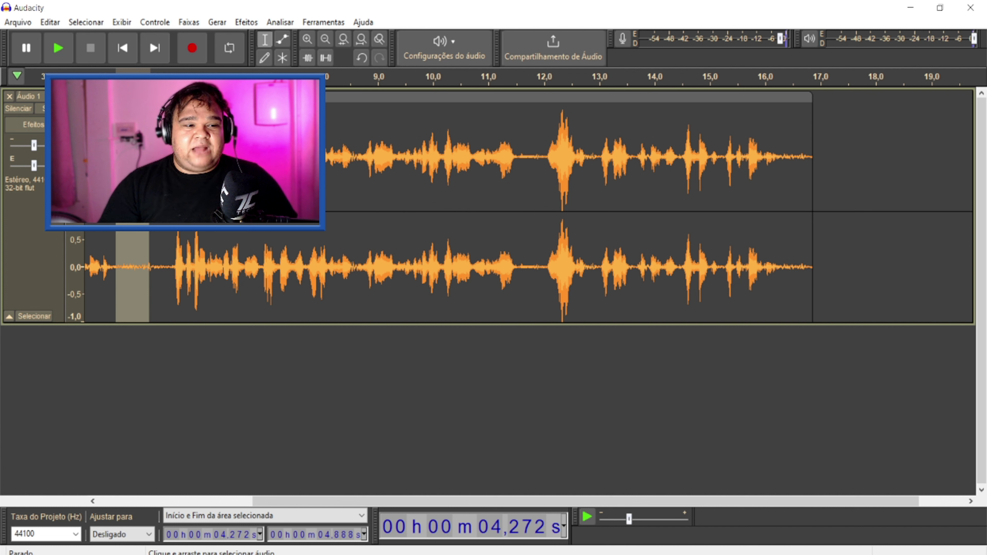
{"action": "left_click_drag", "start_coordinate": [160, 156], "coordinate": [114, 156]}
{"action": "key", "text": "space"}
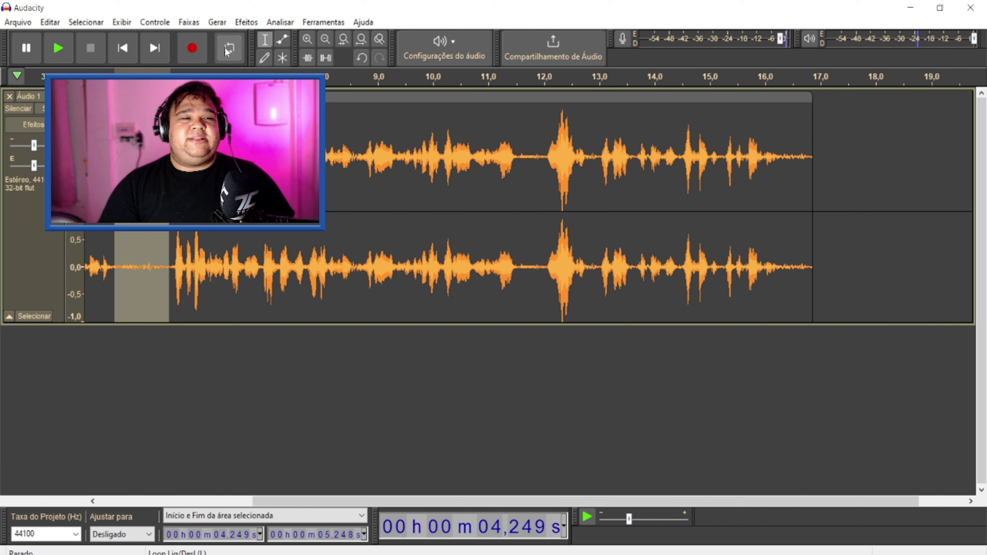
- Select the noise-only stretch from about 4.35 to 5.14 s and capture it as the Noise Reduction profile
{"action": "left_click", "coordinate": [190, 272]}
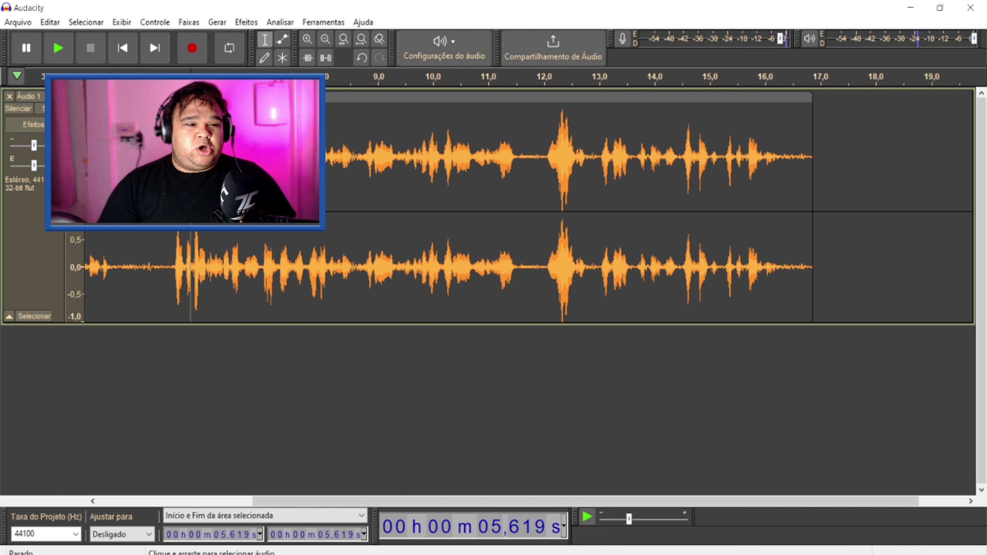
{"action": "left_click_drag", "start_coordinate": [120, 272], "coordinate": [163, 272]}
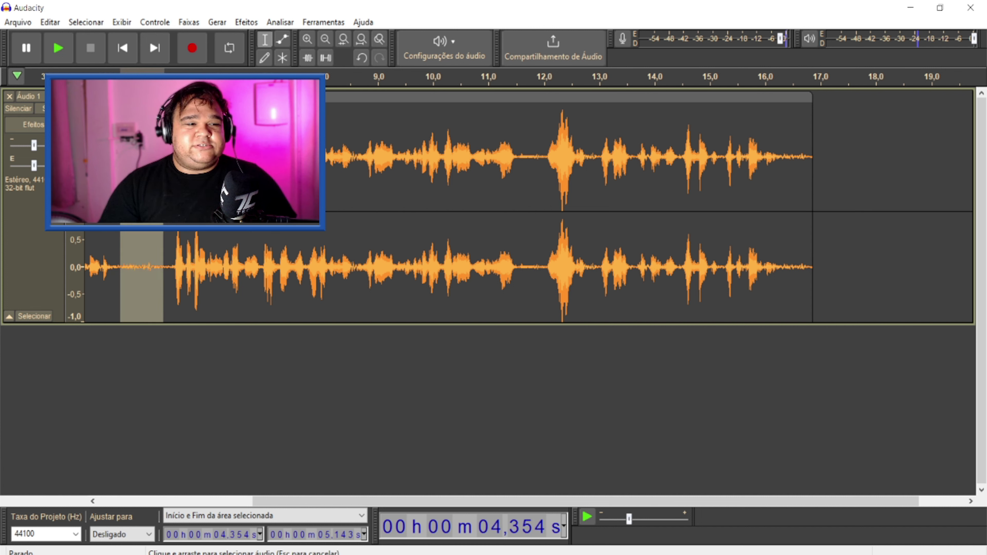
{"action": "left_click", "coordinate": [245, 22]}
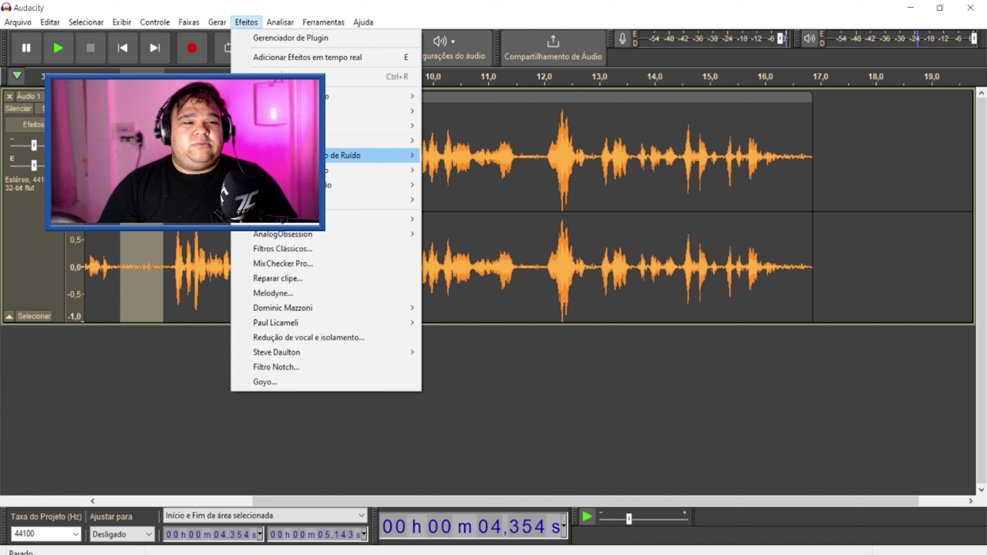
{"action": "mouse_move", "coordinate": [336, 157]}
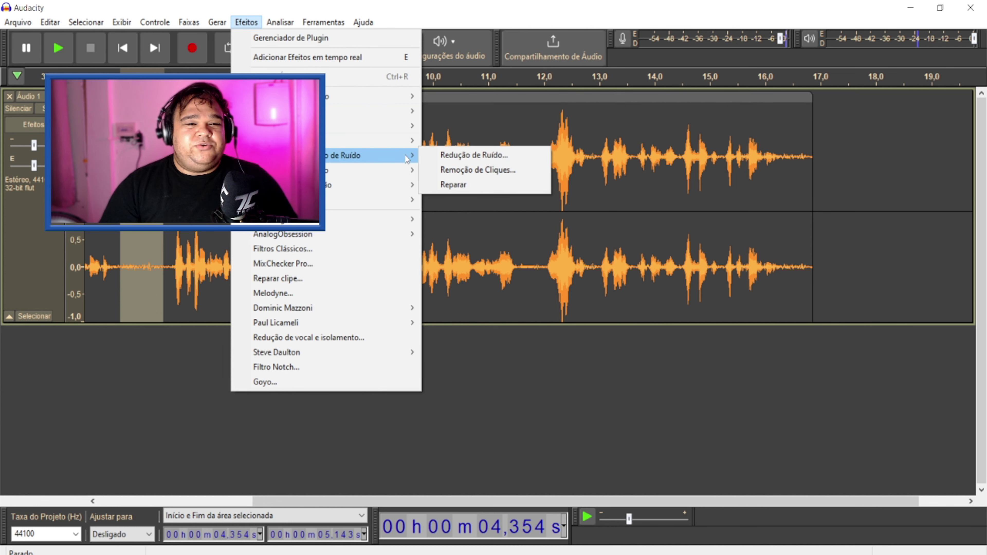
{"action": "left_click", "coordinate": [482, 159]}
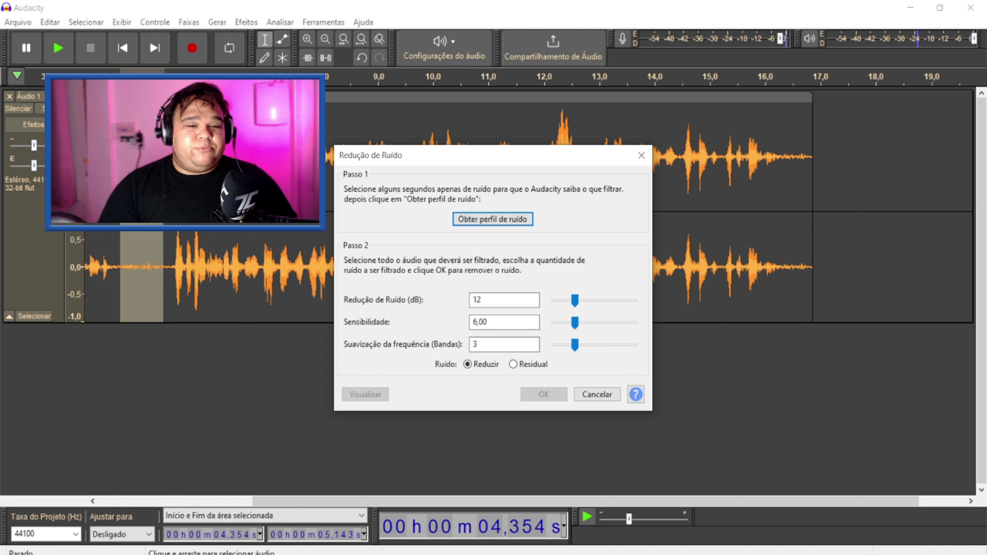
{"action": "left_click", "coordinate": [491, 221]}
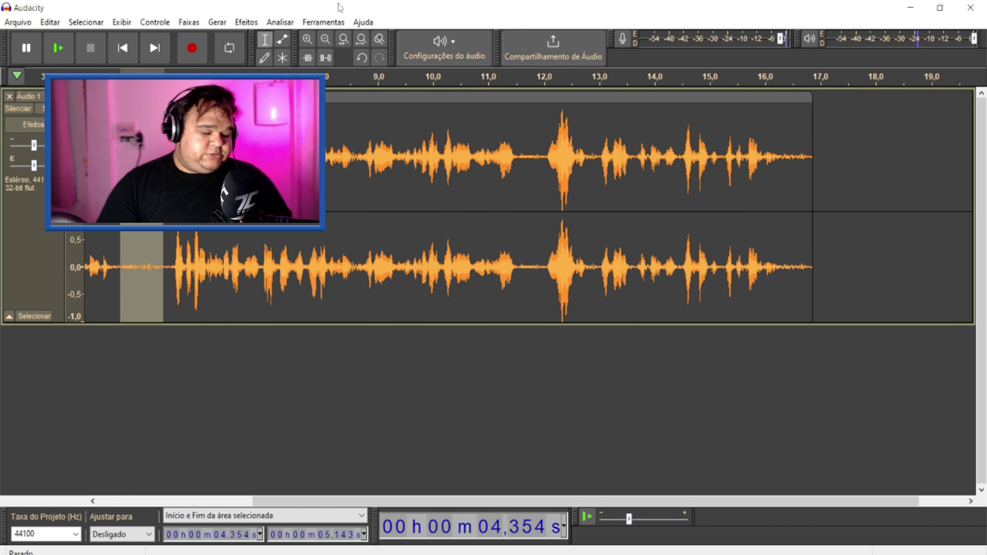
- Apply Noise Reduction to the entire track with 12 dB reduction, sensitivity 6.00 and 3 frequency smoothing bands
{"action": "key", "text": "ctrl+a"}
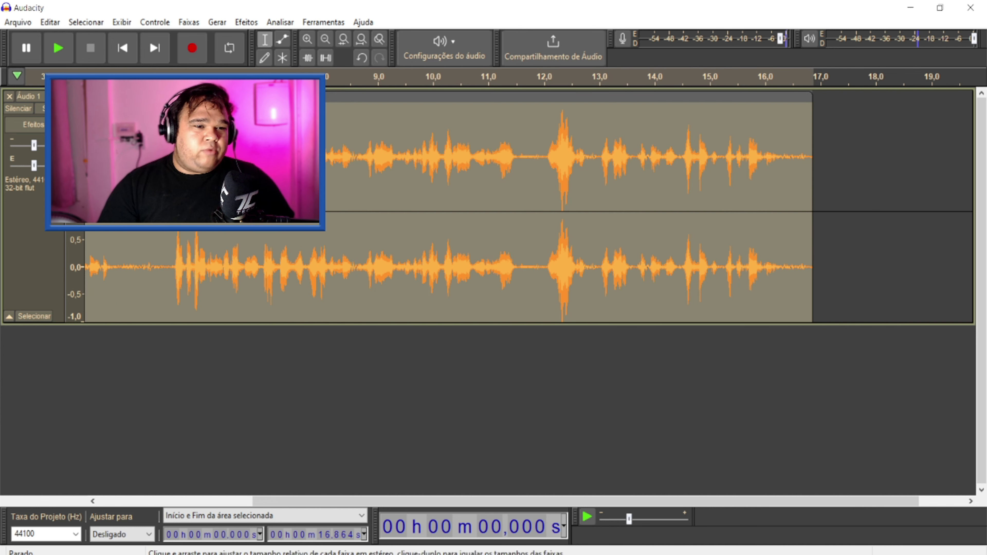
{"action": "left_click", "coordinate": [247, 23]}
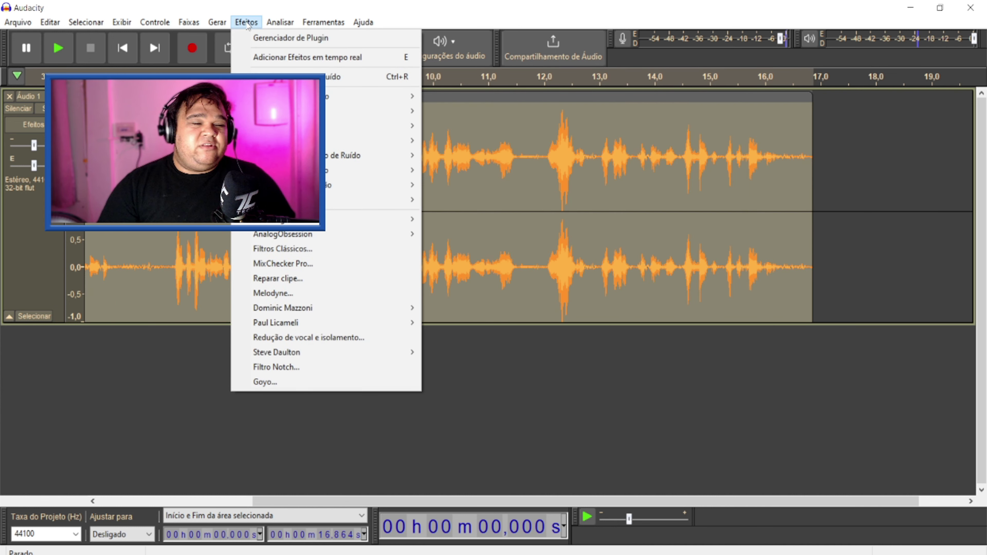
{"action": "mouse_move", "coordinate": [340, 162]}
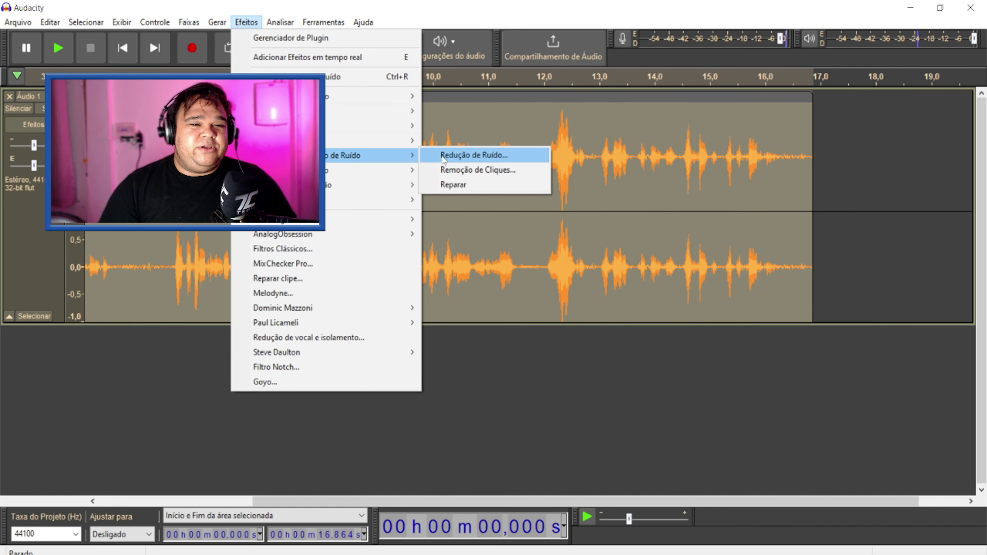
{"action": "left_click", "coordinate": [497, 158]}
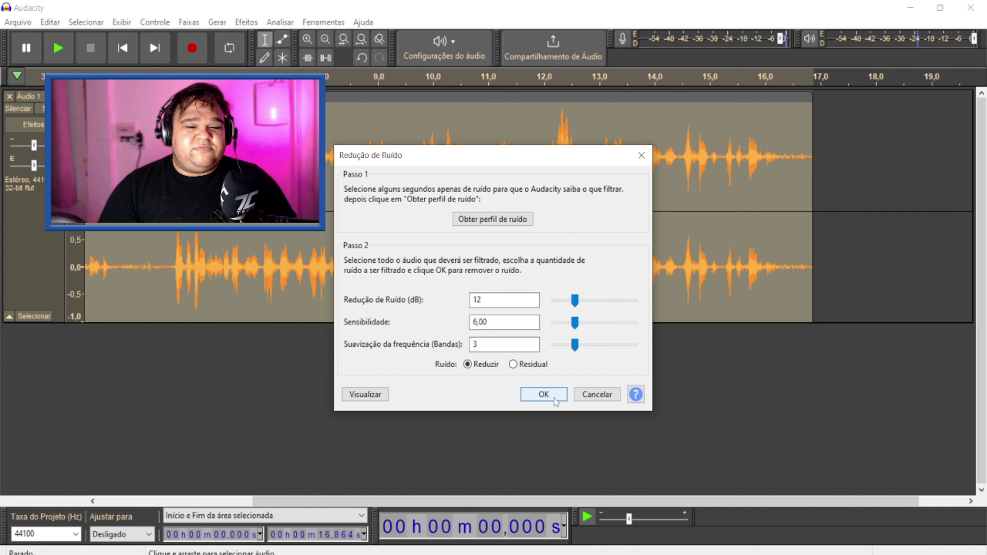
{"action": "left_click", "coordinate": [546, 397]}
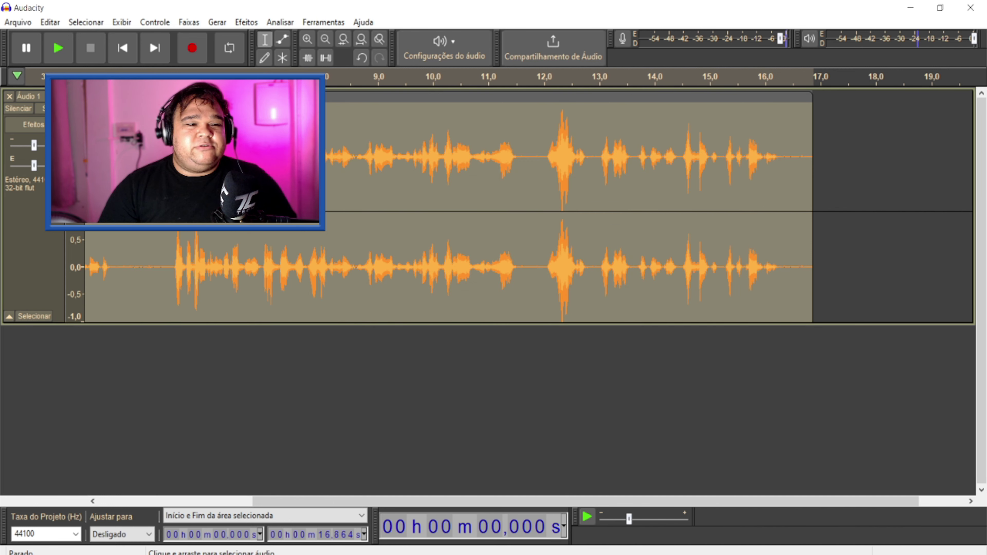
- Play the noise-reduced recording from about 4.3 s to hear the cleaned audio
{"action": "left_click", "coordinate": [119, 175]}
{"action": "key", "text": "space"}
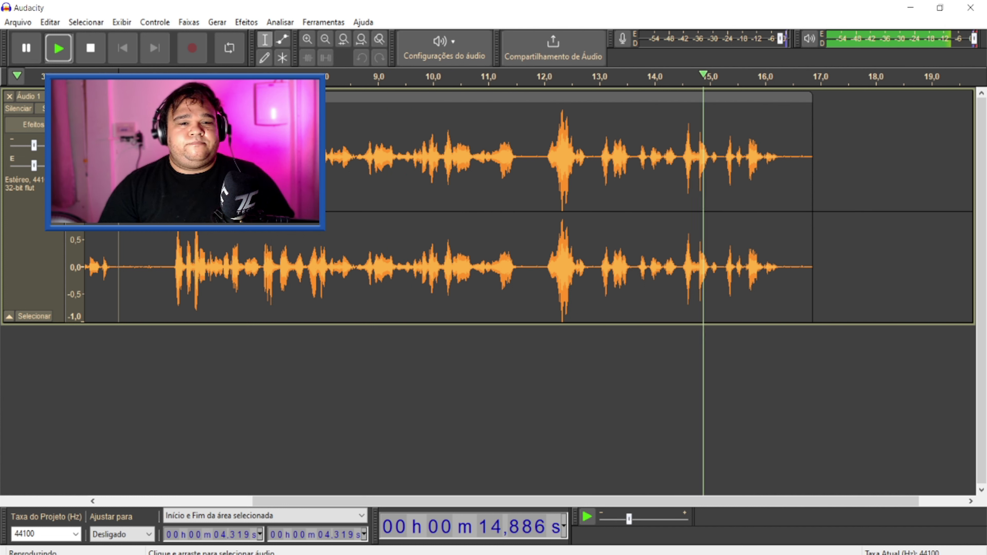
{"action": "key", "text": "space"}
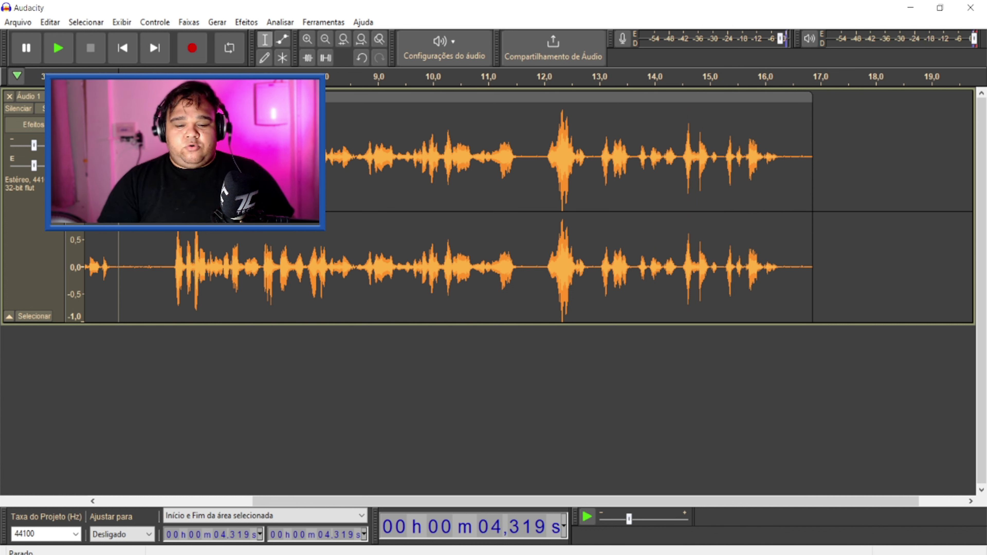
{"action": "mouse_move", "coordinate": [569, 554]}
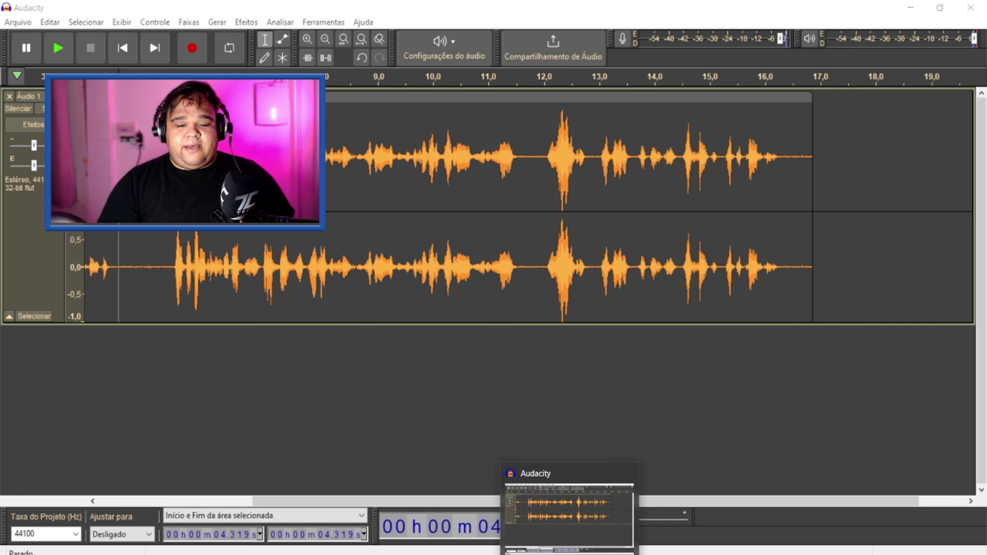